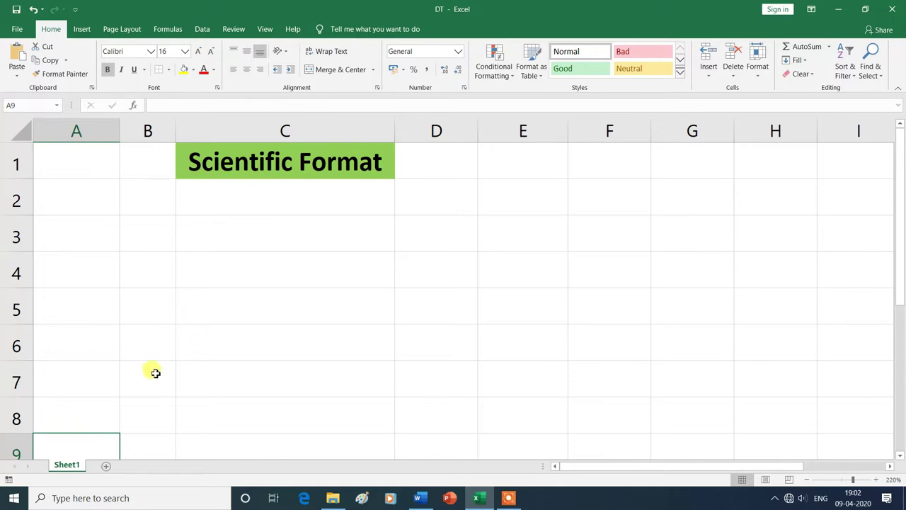
# Step: Enter 1254 into each of C2, C3 and C4
pyautogui.click(82, 297)
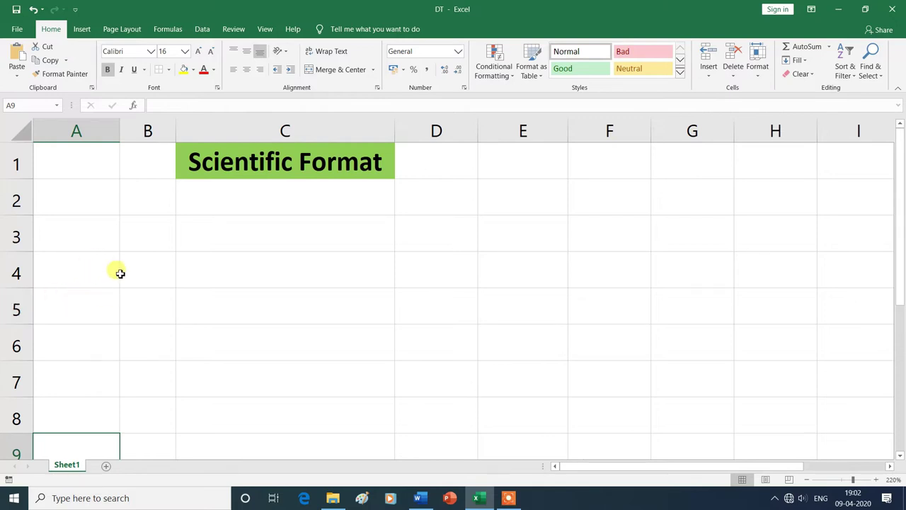
pyautogui.click(298, 205)
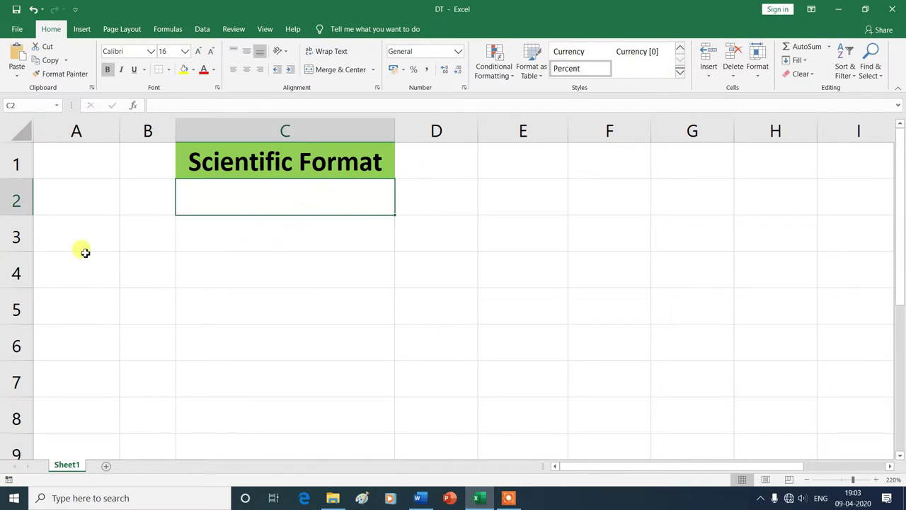
pyautogui.write('1254')
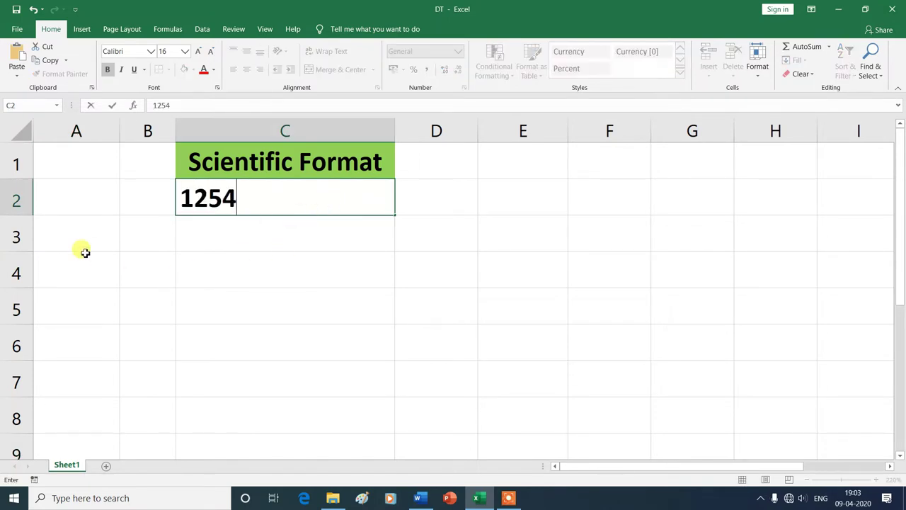
pyautogui.press('Return')
pyautogui.write('1254')
pyautogui.press('Return')
pyautogui.write('1254')
pyautogui.press('Return')
# Step: Enter 12652, 1235 and 1245 into C5 through C7
pyautogui.write('12652')
pyautogui.press('Return')
pyautogui.write('1235')
pyautogui.press('Return')
pyautogui.write('1245')
pyautogui.press('Return')
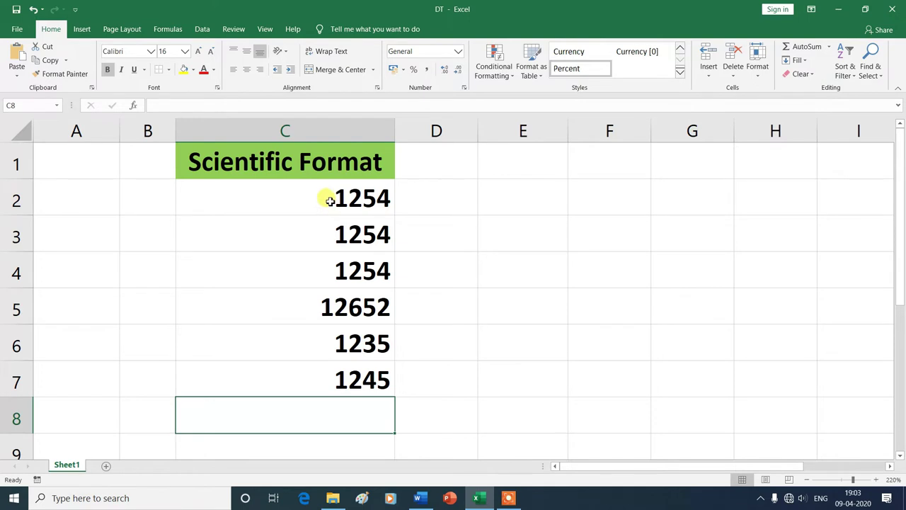
# Step: Apply Scientific format to C2:C7 so values read 1.25E+03, 1.27E+04 and so on
pyautogui.moveTo(326, 194); pyautogui.dragTo(342, 375)
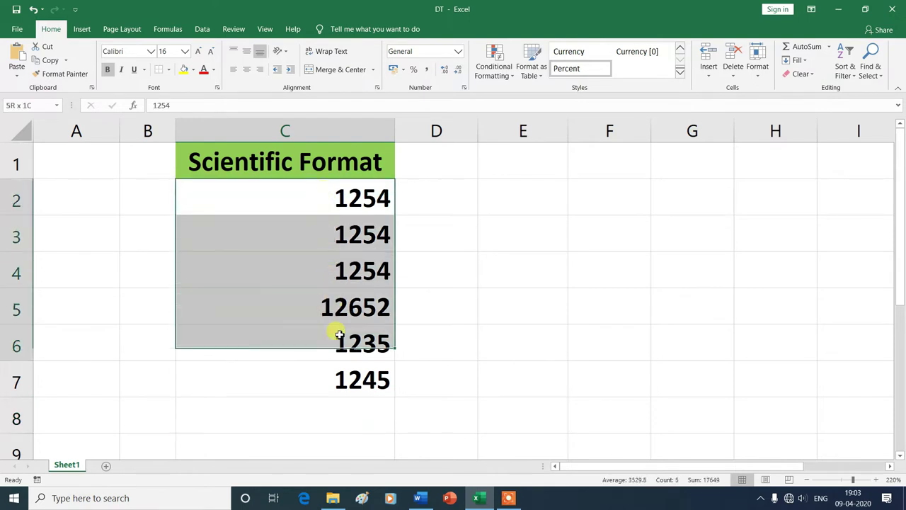
pyautogui.click(458, 54)
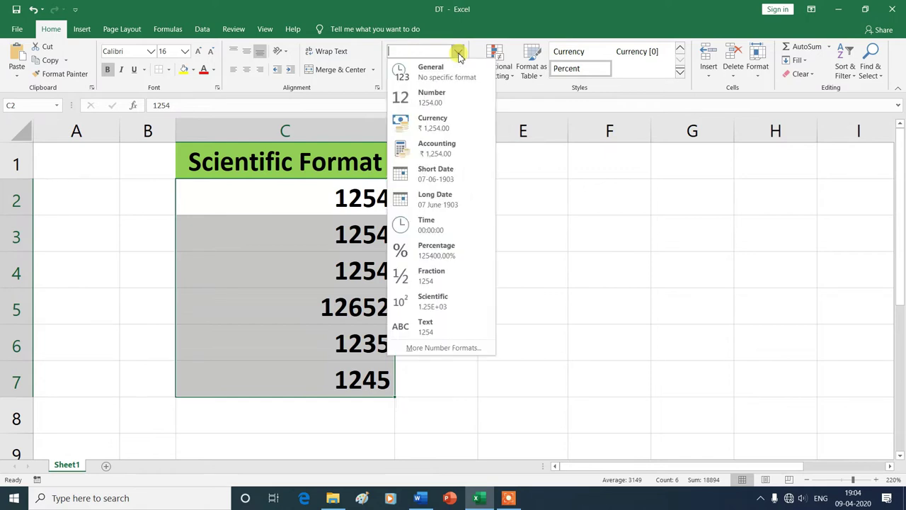
pyautogui.click(442, 304)
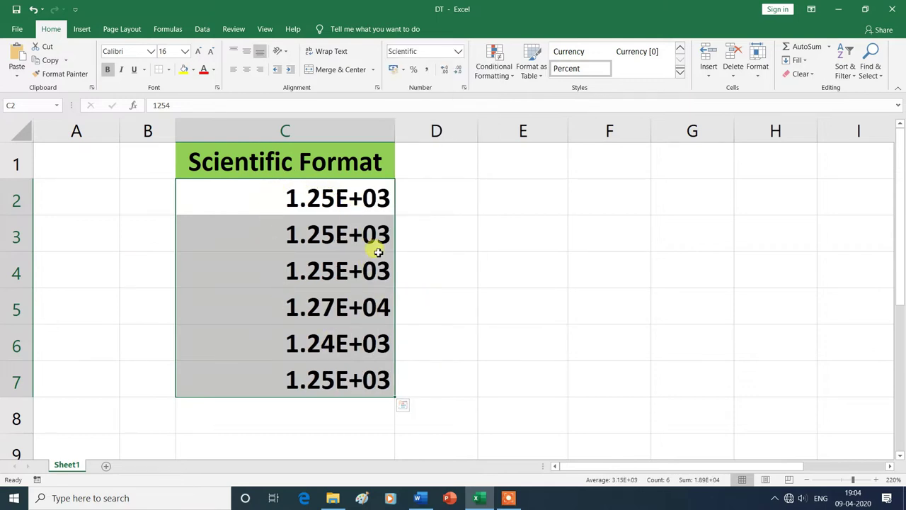
pyautogui.click(209, 443)
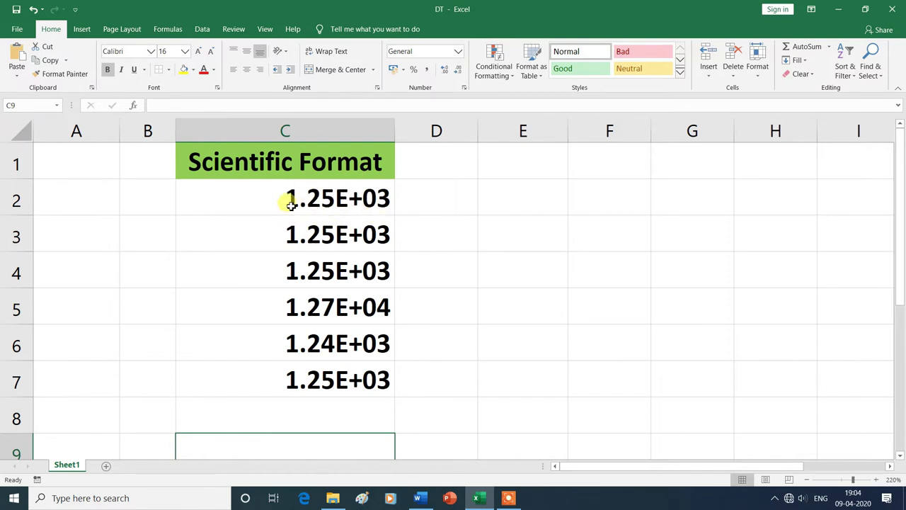
# Step: Delete the numbers in C2:C7 and select C2 for new entries
pyautogui.moveTo(323, 185); pyautogui.dragTo(340, 379)
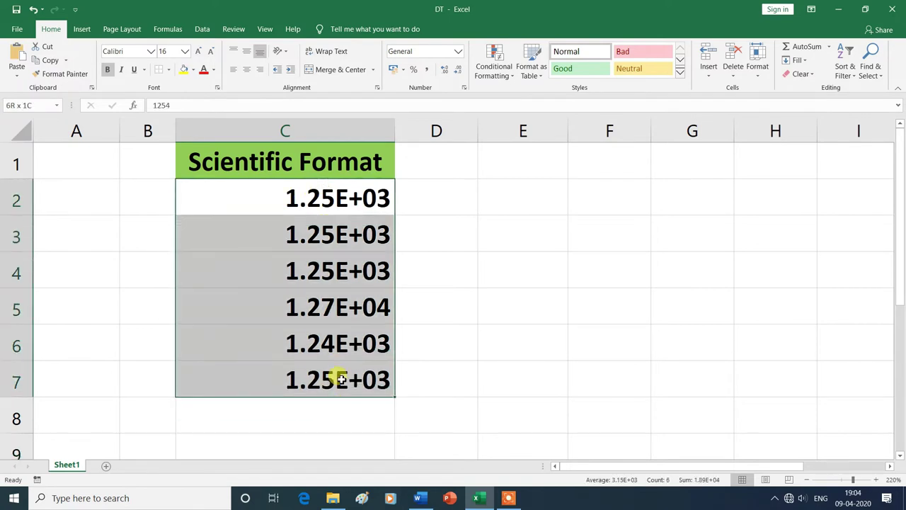
pyautogui.press('Delete')
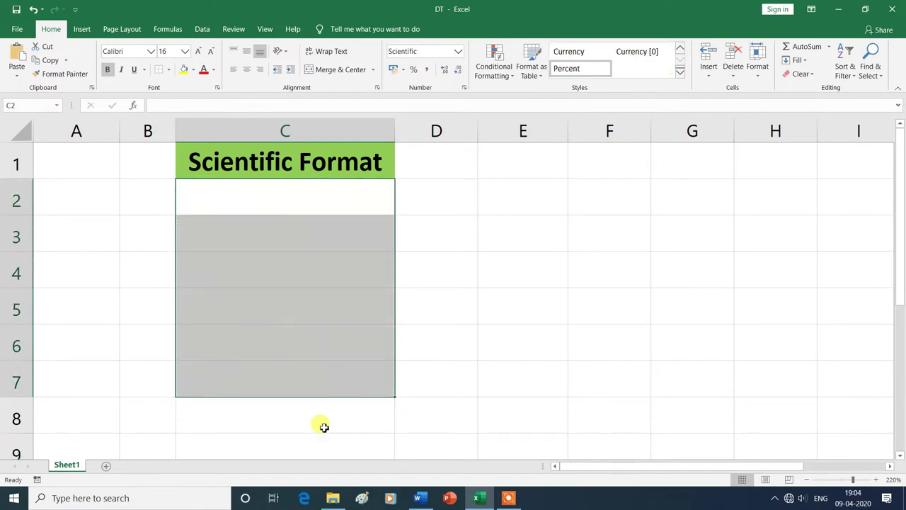
pyautogui.click(160, 440)
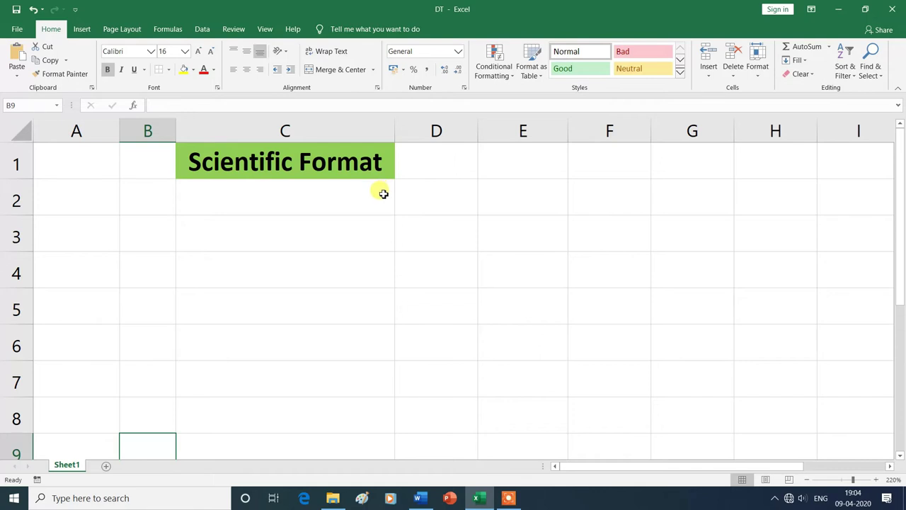
pyautogui.click(309, 199)
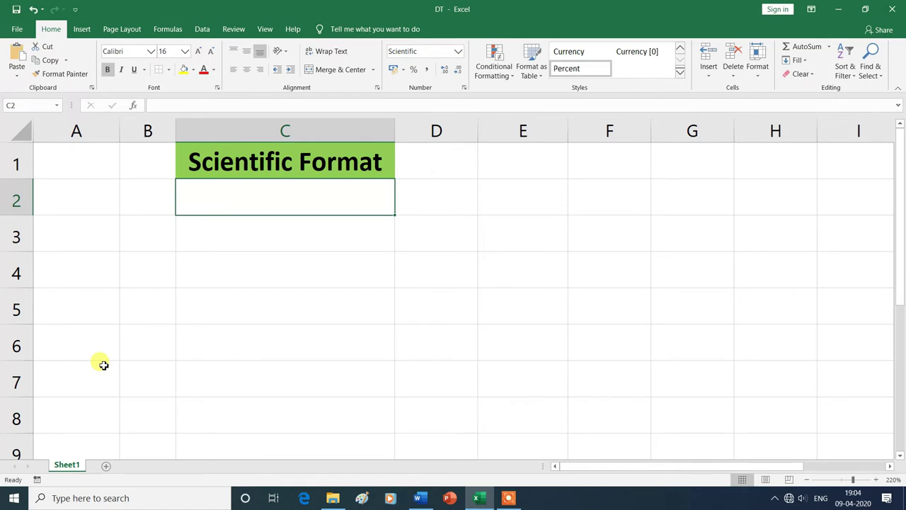
pyautogui.write('1')
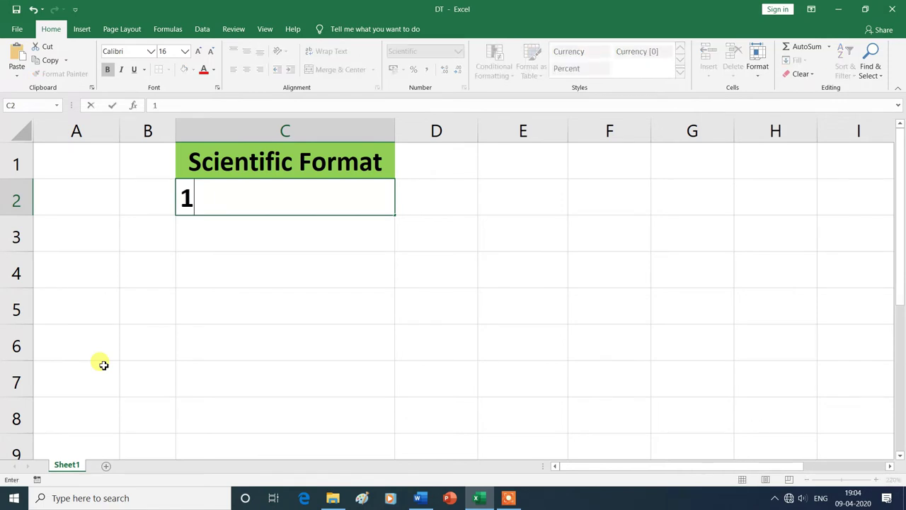
pyautogui.write('2546321')
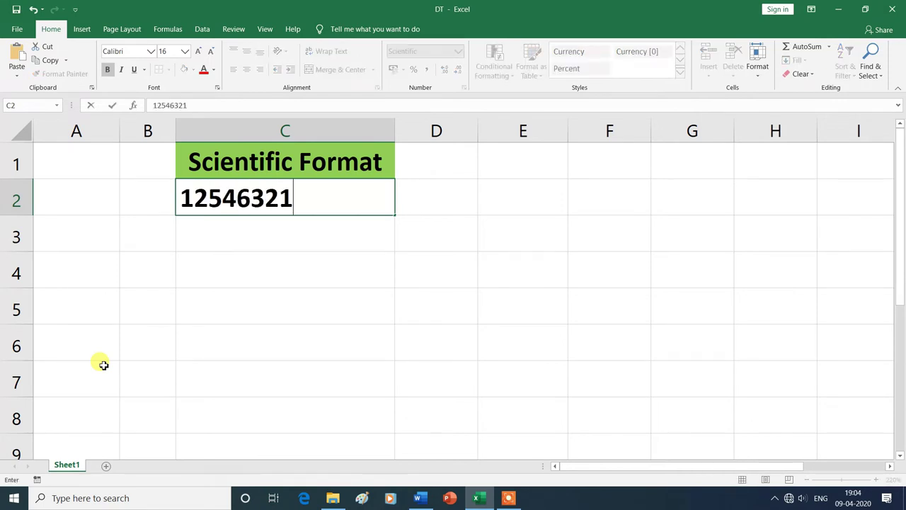
pyautogui.write('5421')
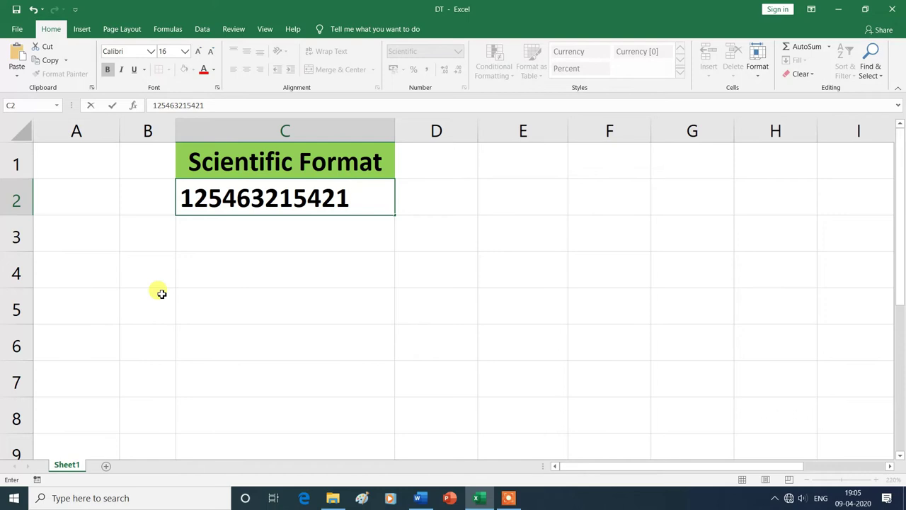
pyautogui.press('Return')
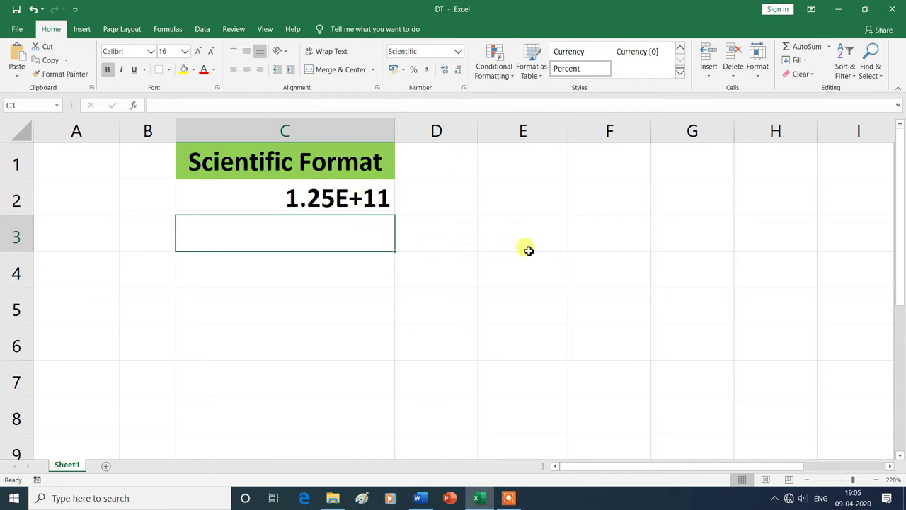
pyautogui.write('542132')
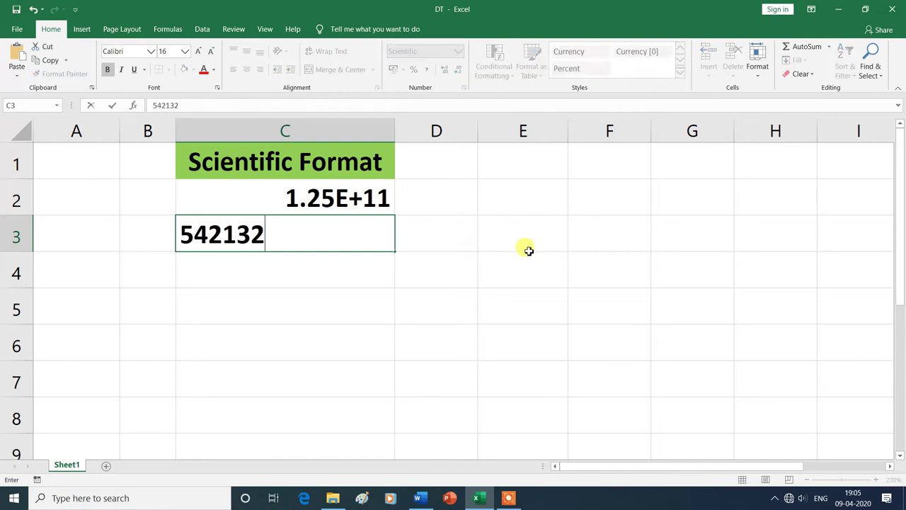
pyautogui.write('1654565425')
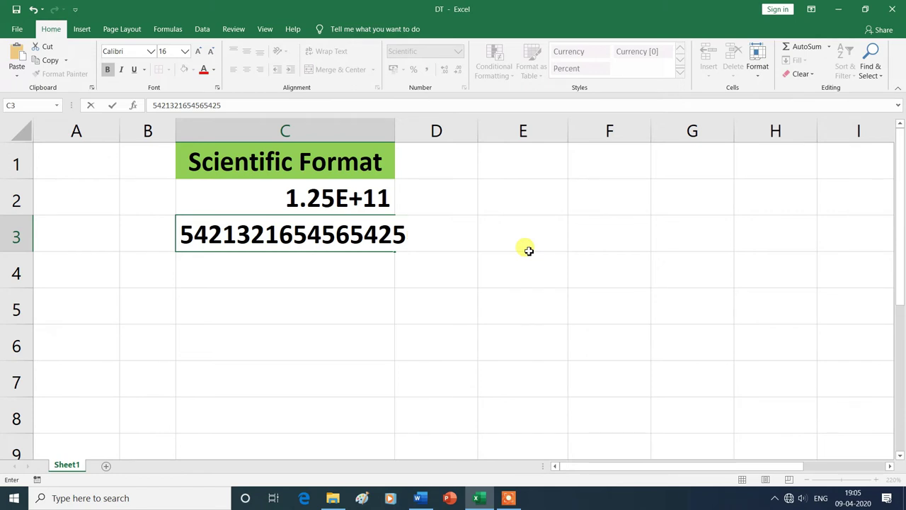
pyautogui.press('Return')
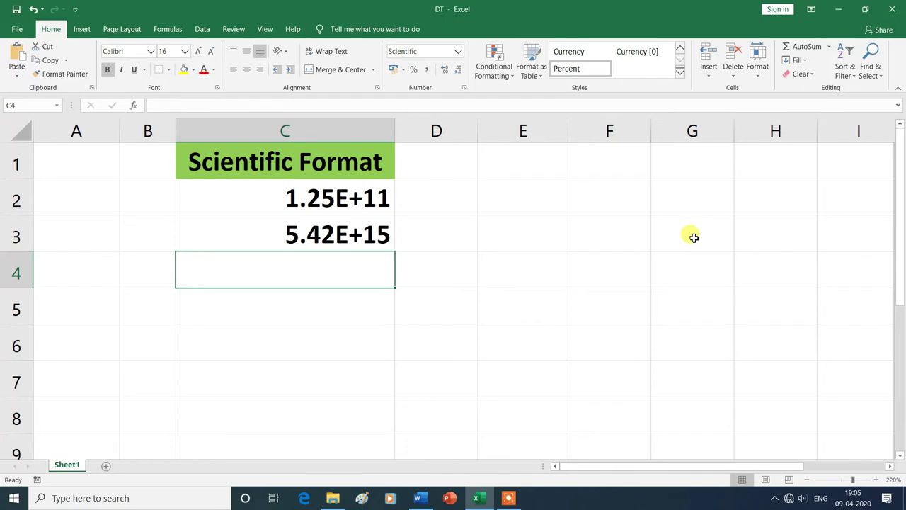
pyautogui.write('5465421214')
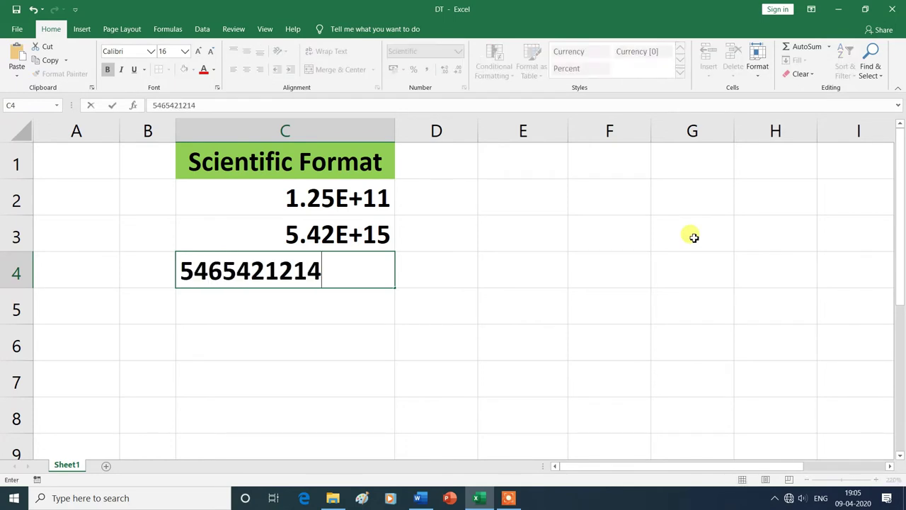
pyautogui.write('654541')
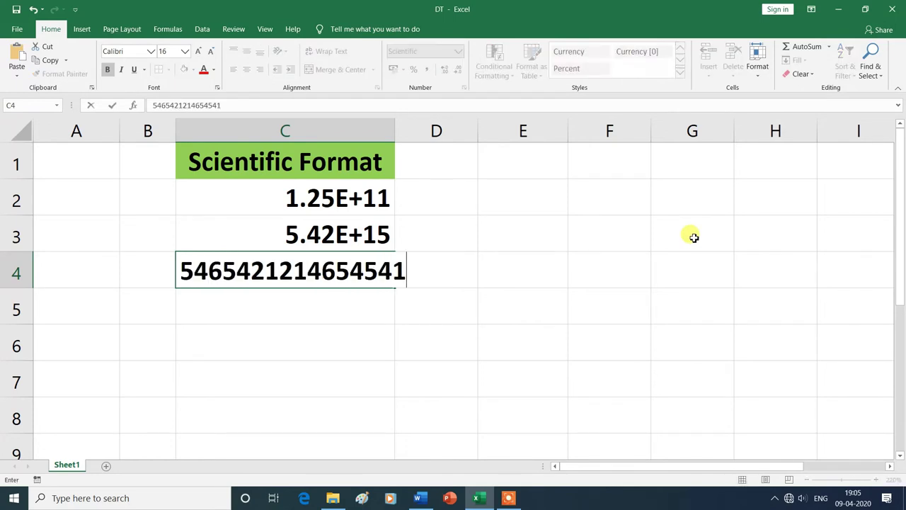
pyautogui.press('Return')
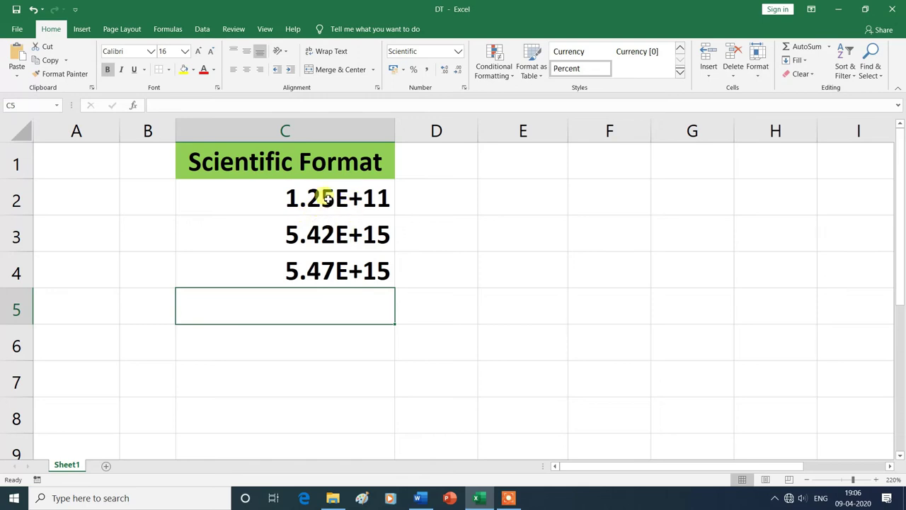
pyautogui.click(341, 199)
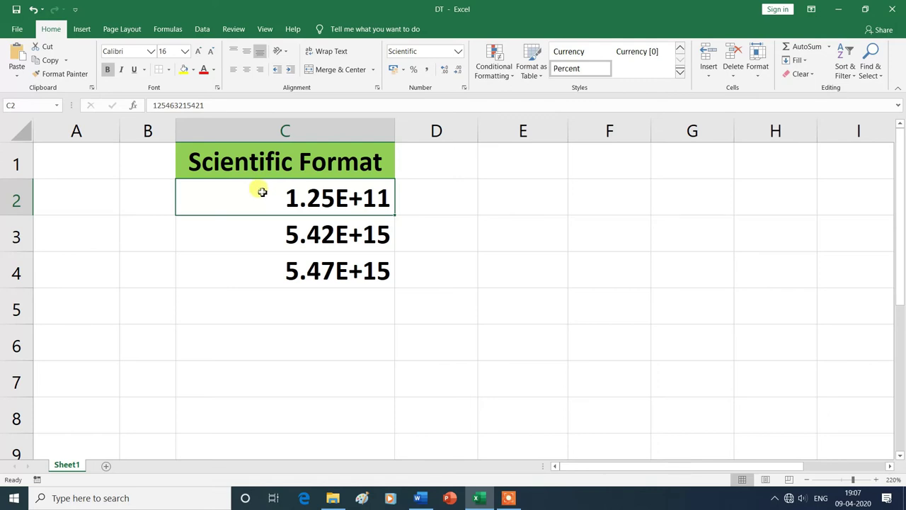
# Step: Apply Number format to C2:C4, so C2 shows 125463215421.00 and the others ####
pyautogui.moveTo(262, 192); pyautogui.dragTo(262, 259)
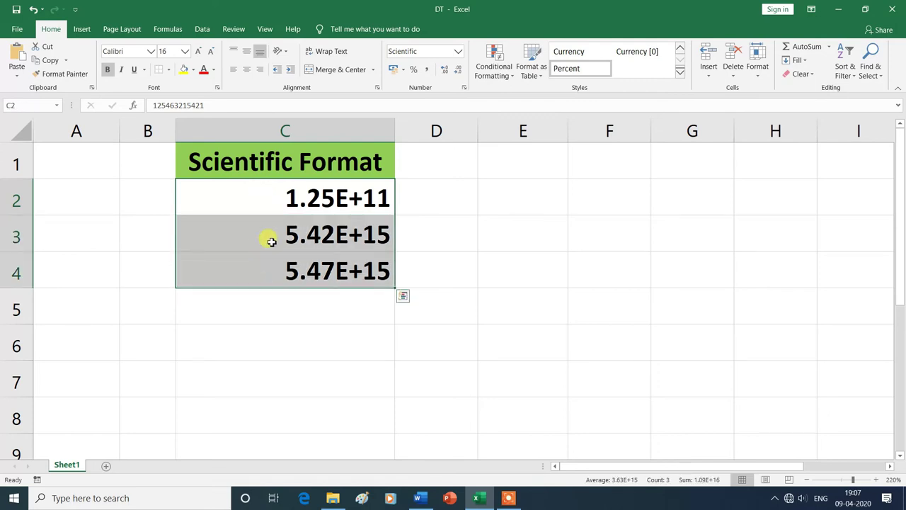
pyautogui.click(460, 53)
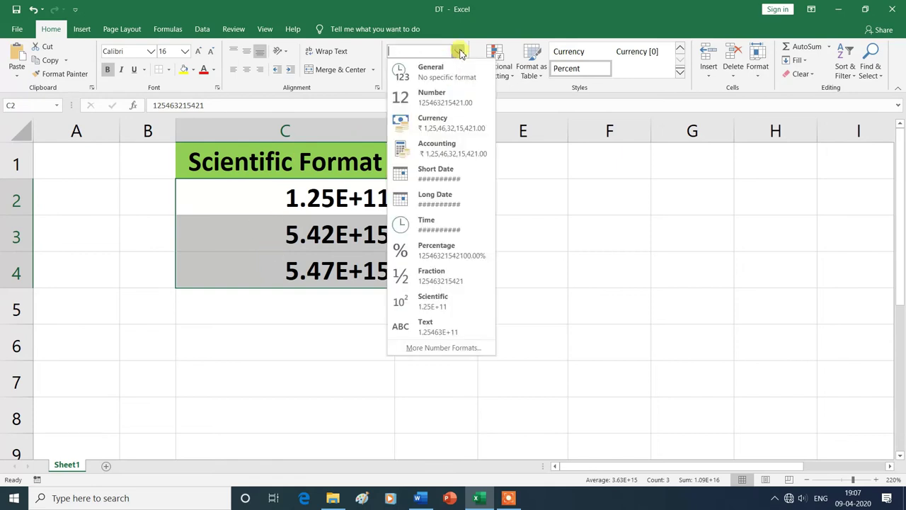
pyautogui.click(453, 101)
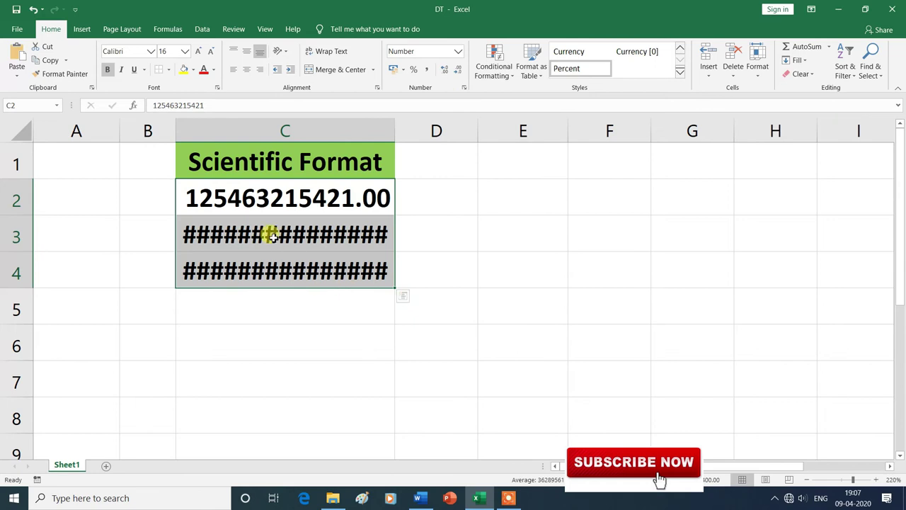
pyautogui.moveTo(378, 215)
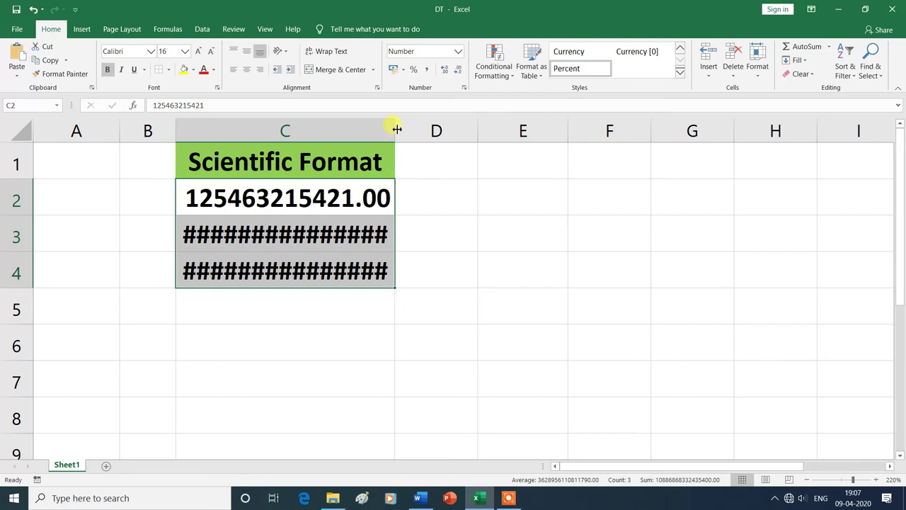
pyautogui.moveTo(394, 129); pyautogui.dragTo(395, 129)
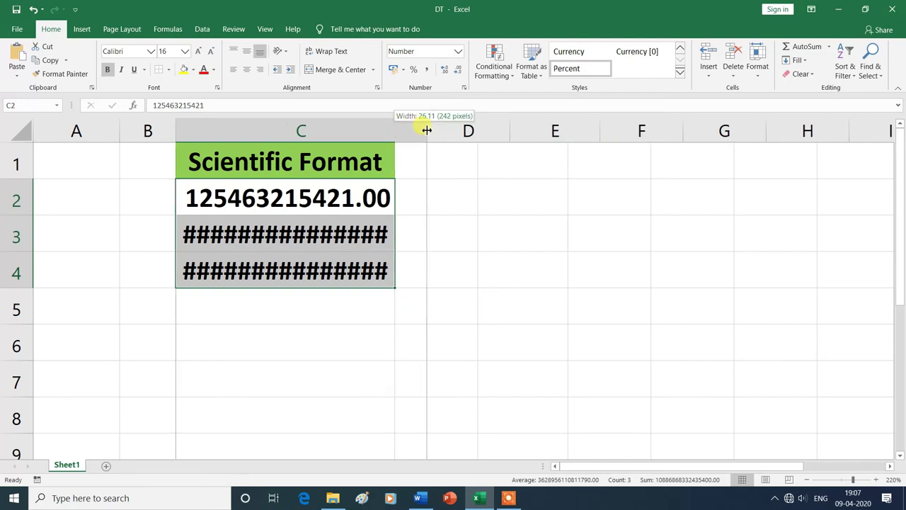
# Step: Widen column C so C3 and C4 show 5421321654565420.00 and 5465421214654540.00
pyautogui.moveTo(423, 130); pyautogui.dragTo(455, 134)
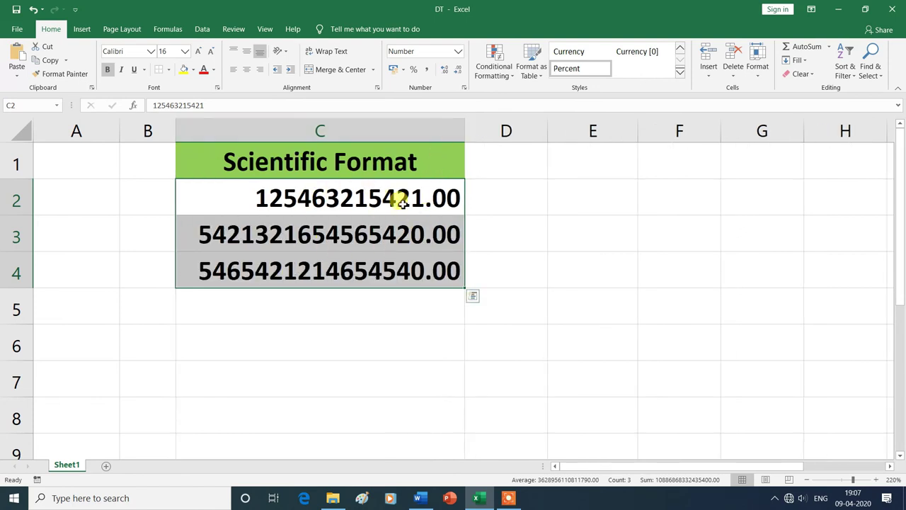
pyautogui.click(432, 303)
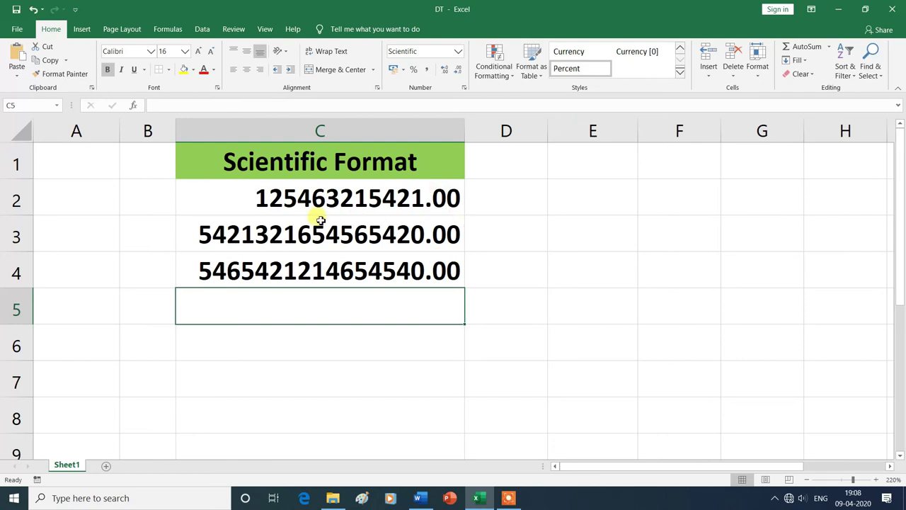
pyautogui.moveTo(320, 192); pyautogui.dragTo(324, 262)
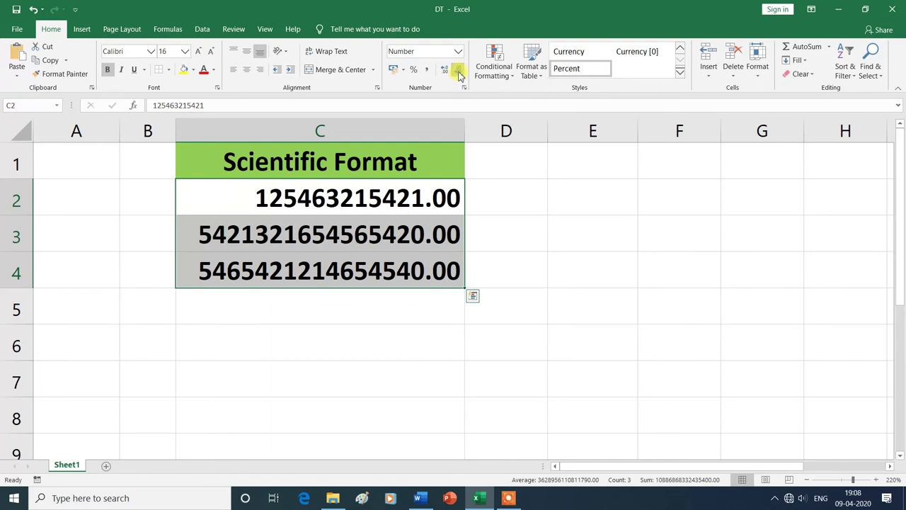
pyautogui.click(458, 72)
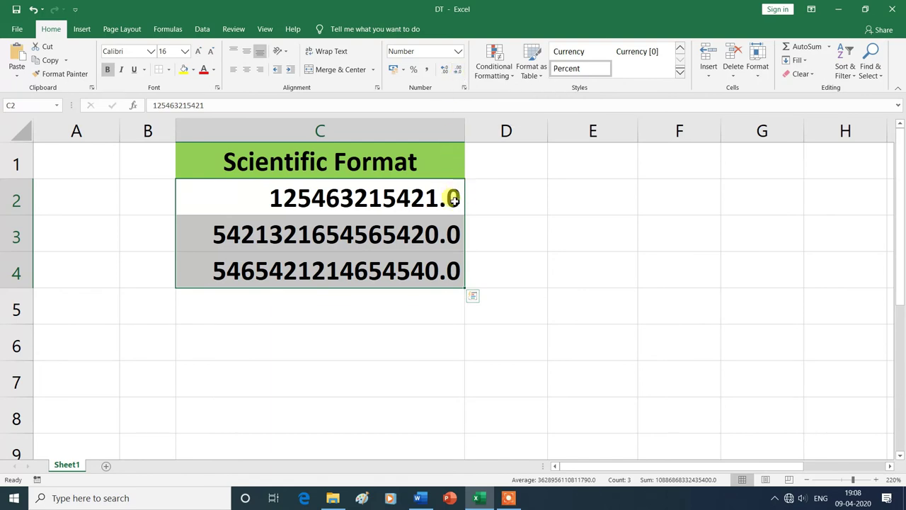
pyautogui.click(459, 72)
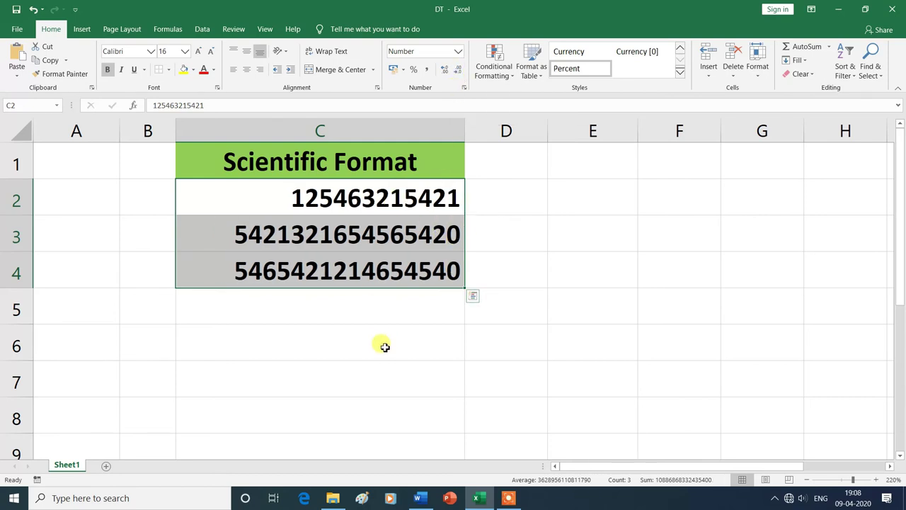
pyautogui.click(395, 367)
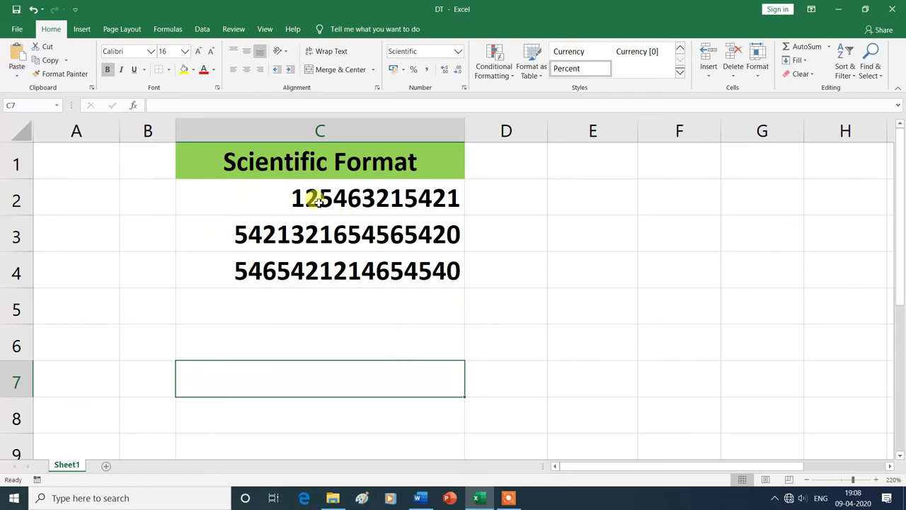